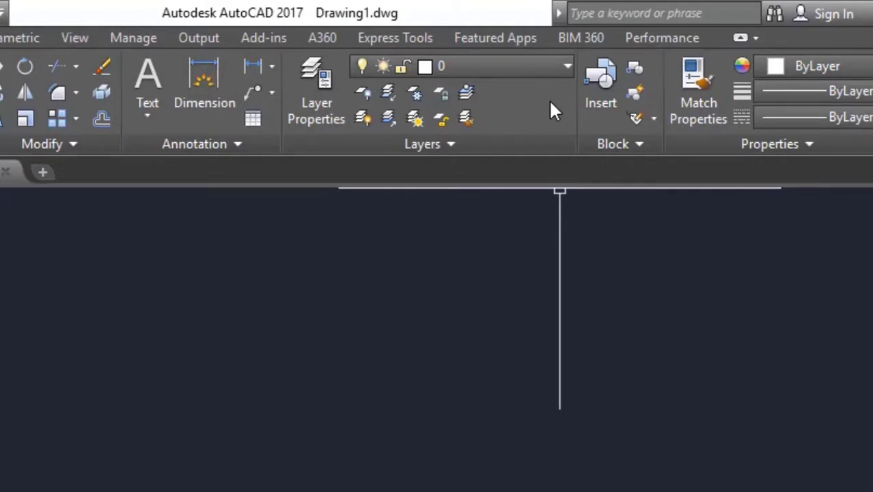
{"action": "left_click", "coordinate": [470, 144]}
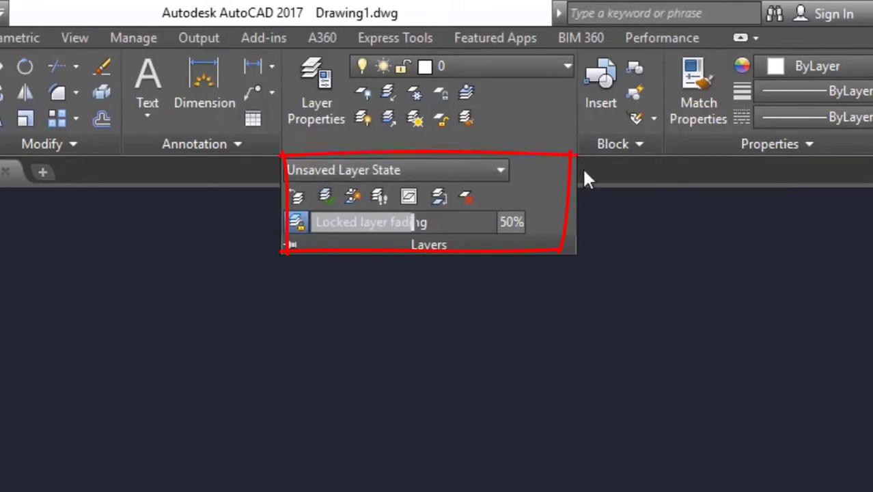
{"action": "left_click", "coordinate": [454, 143]}
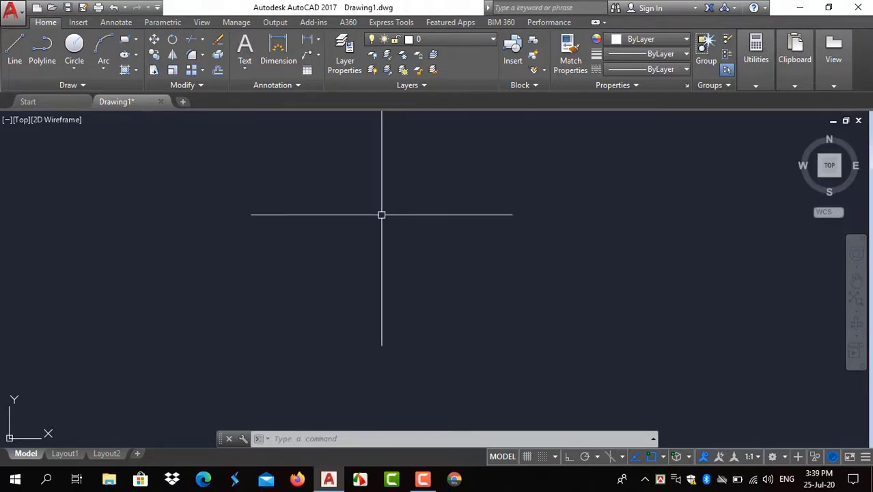
Open the Layer Properties Manager and create four new layers that are VP frozen in all viewports
{"action": "left_click", "coordinate": [347, 64]}
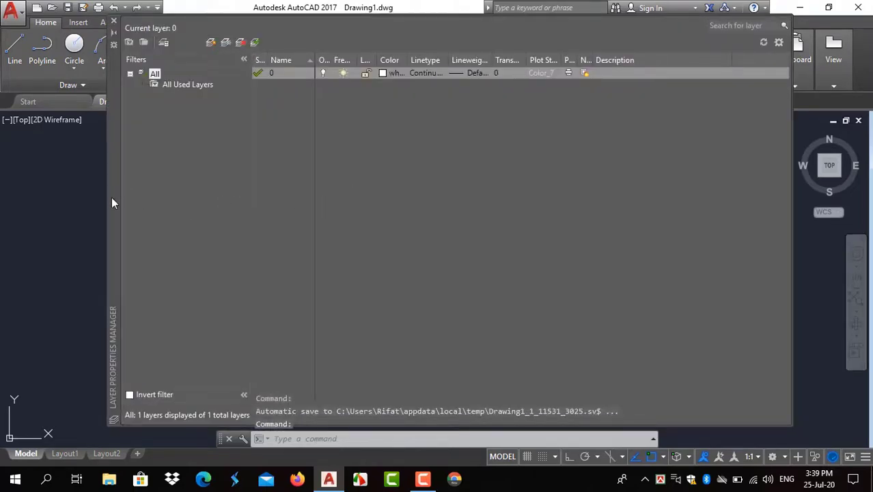
{"action": "left_click_drag", "start_coordinate": [111, 197], "coordinate": [99, 182]}
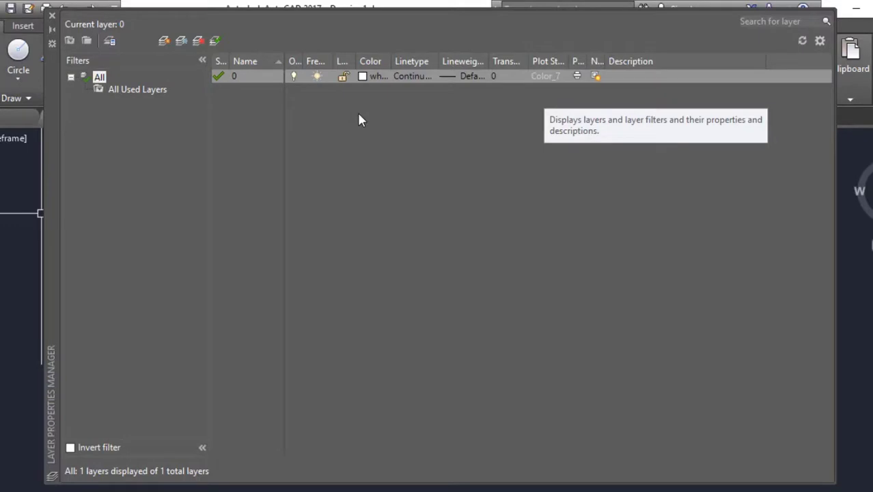
{"action": "left_click", "coordinate": [181, 42]}
{"action": "left_click", "coordinate": [181, 42]}
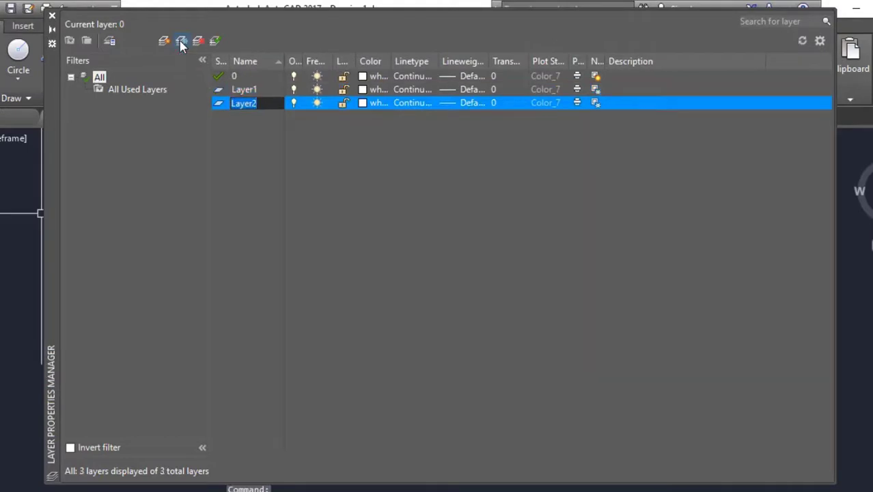
{"action": "left_click", "coordinate": [181, 41]}
{"action": "left_click", "coordinate": [181, 42]}
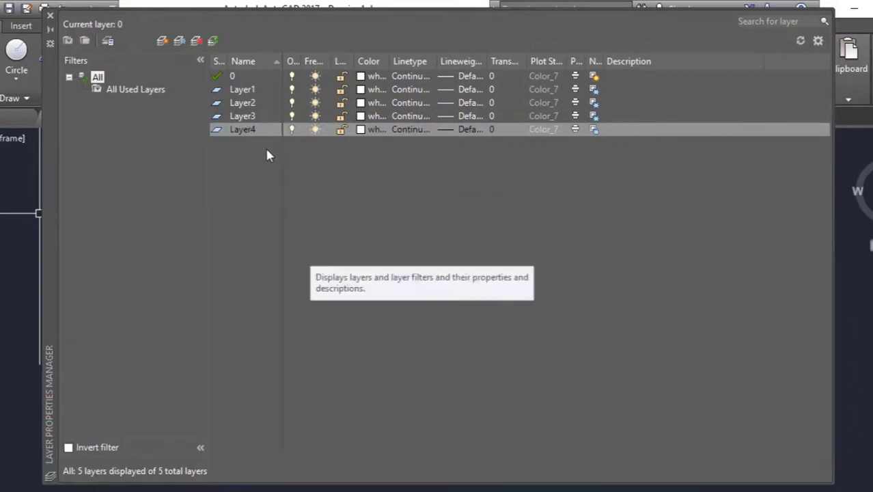
Make Layer1 the current layer and rename it as wall
{"action": "left_click", "coordinate": [246, 92]}
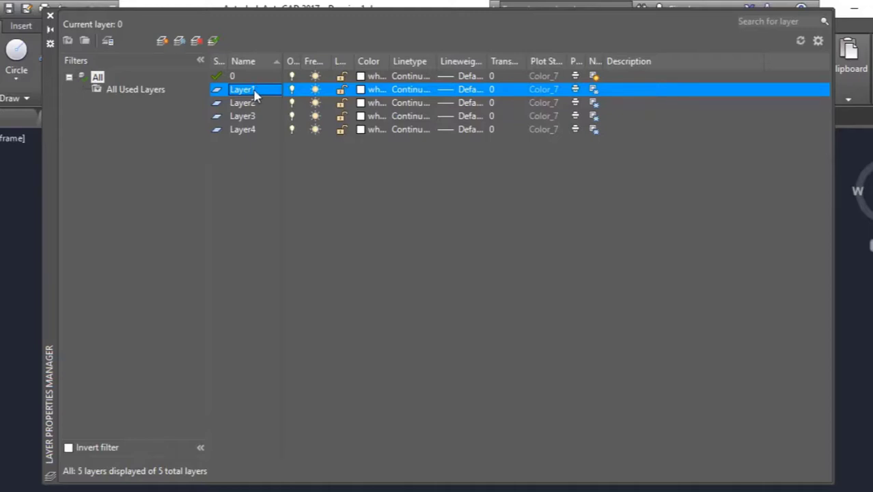
{"action": "double_click", "coordinate": [254, 90]}
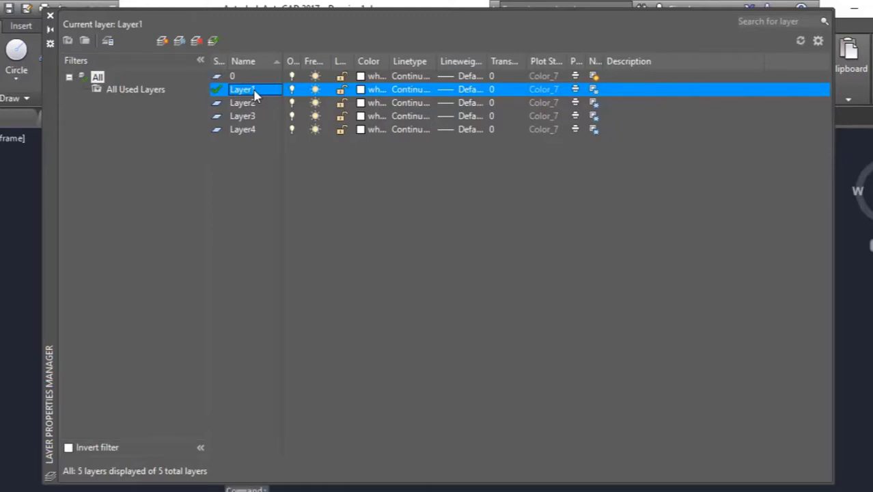
{"action": "left_click", "coordinate": [257, 80]}
{"action": "left_click", "coordinate": [256, 88]}
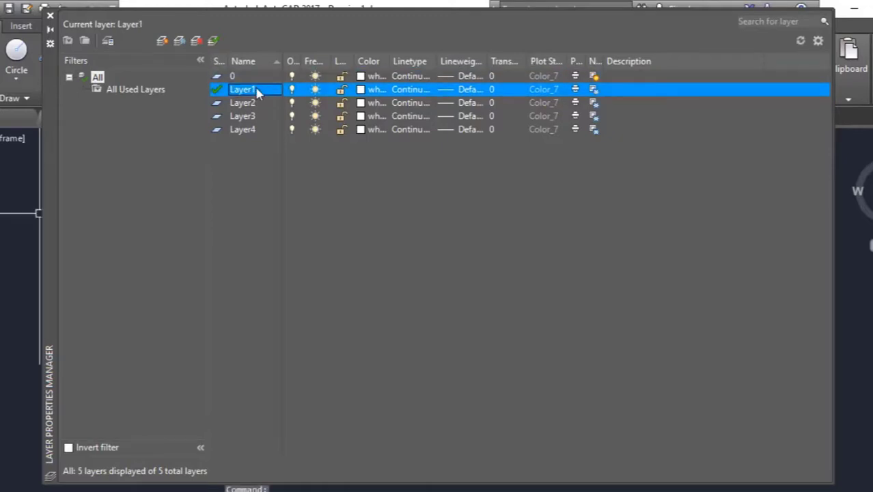
{"action": "left_click", "coordinate": [256, 88]}
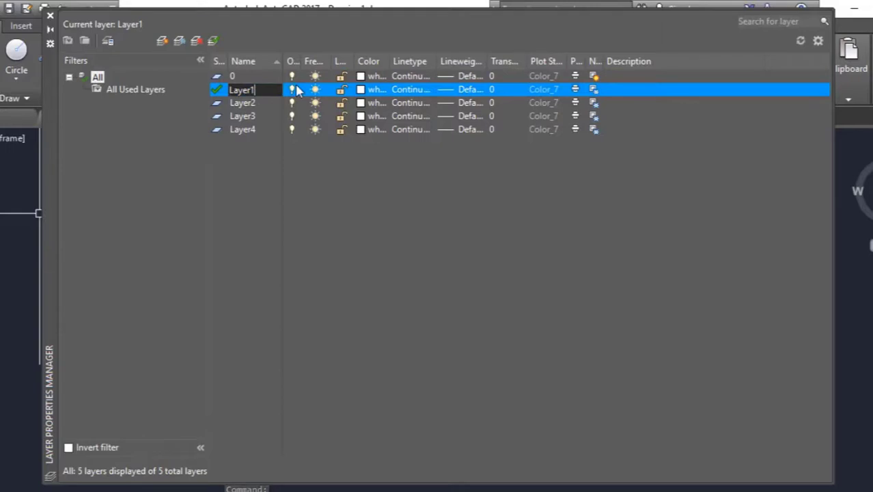
{"action": "key", "text": "BackSpace"}
{"action": "key", "text": "BackSpace"}
{"action": "key", "text": "BackSpace"}
{"action": "key", "text": "BackSpace"}
{"action": "key", "text": "BackSpace"}
{"action": "key", "text": "BackSpace"}
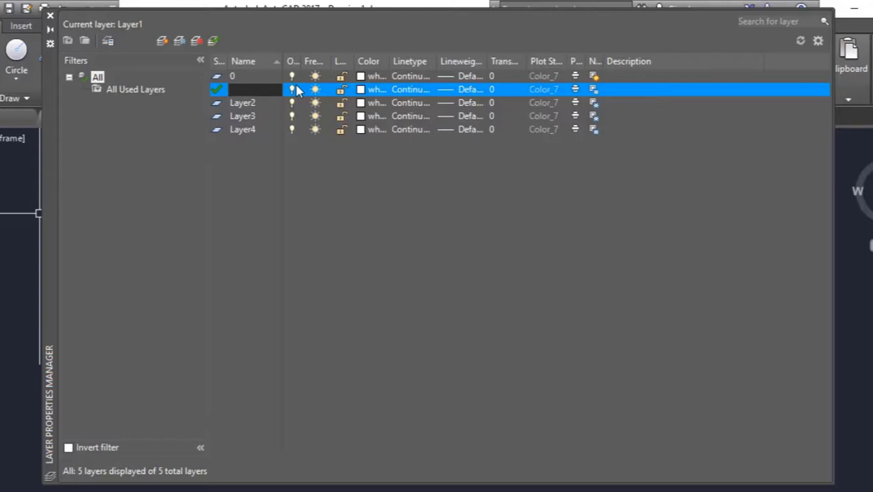
{"action": "type", "text": "wall"}
{"action": "key", "text": "F2"}
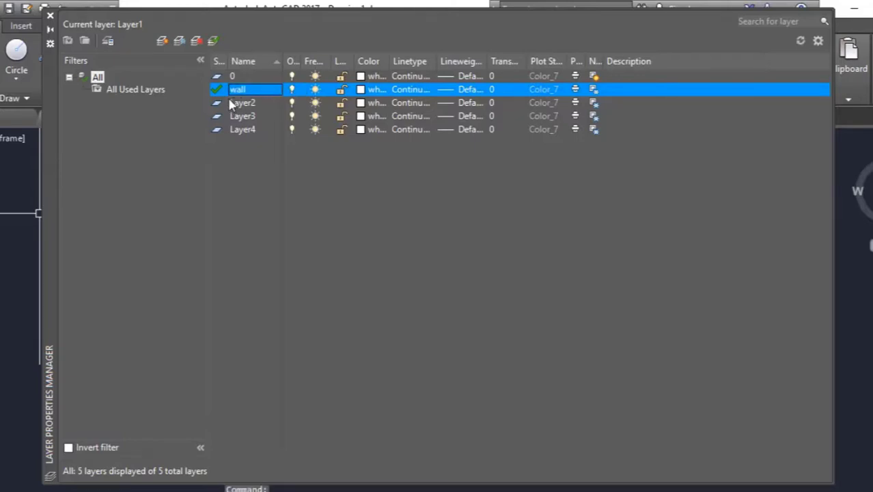
{"action": "key", "text": "Return"}
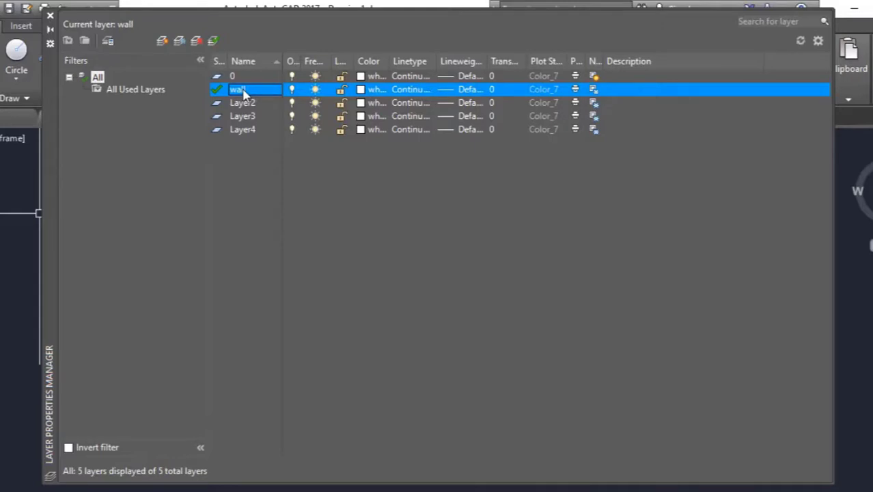
Reopen the wall layer's name for editing with the Rename Layer command
{"action": "right_click", "coordinate": [243, 92]}
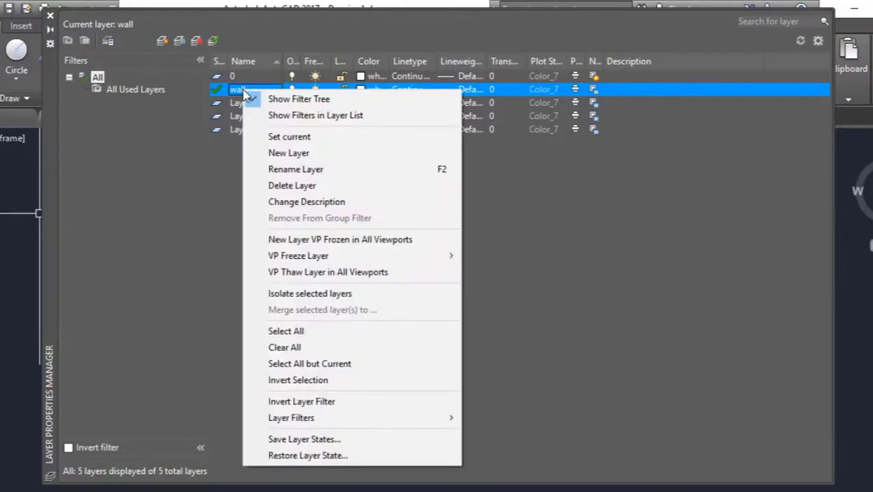
{"action": "left_click", "coordinate": [284, 171]}
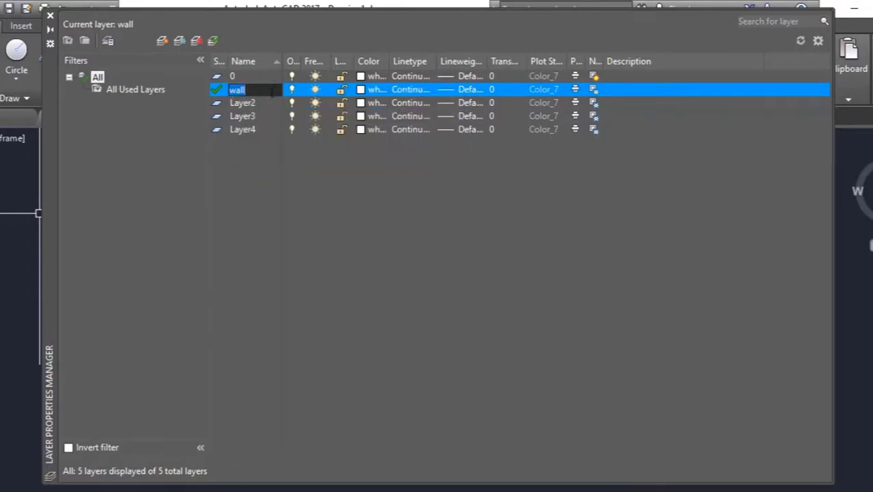
{"action": "left_click", "coordinate": [272, 92]}
{"action": "double_click", "coordinate": [273, 89]}
Make Layer2 the current layer and rename it as door
{"action": "double_click", "coordinate": [252, 103]}
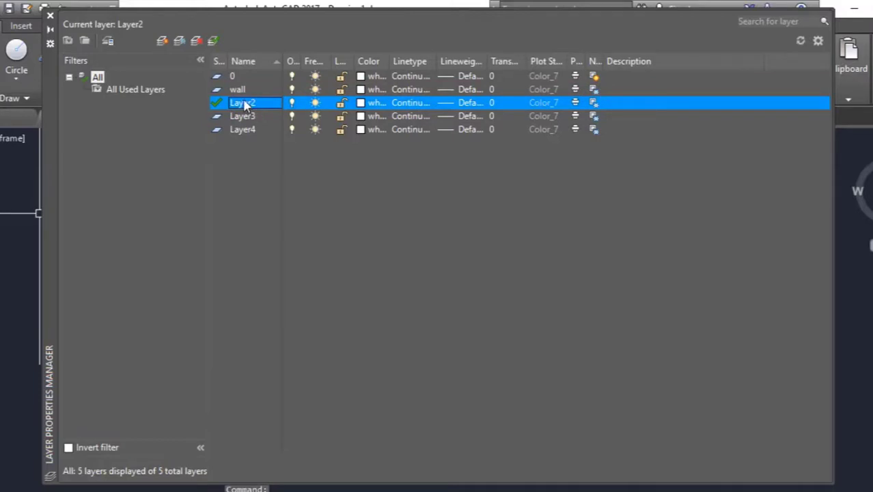
{"action": "left_click", "coordinate": [246, 103]}
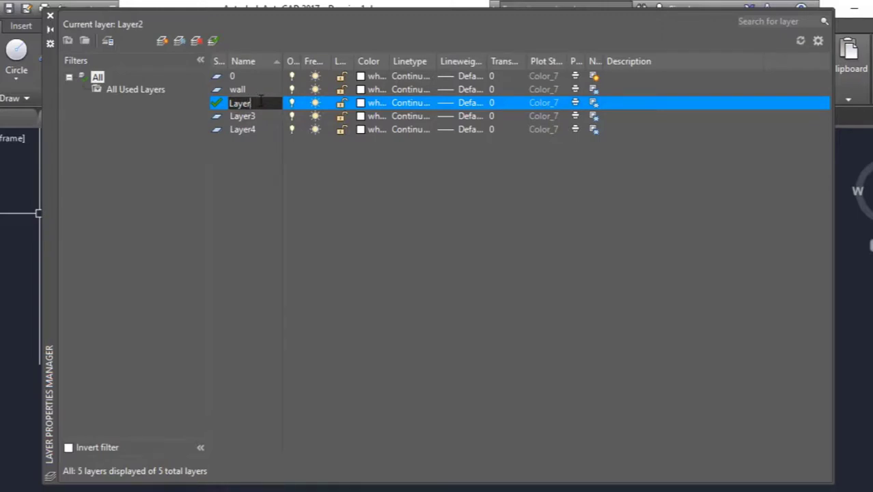
{"action": "key", "text": "BackSpace"}
{"action": "key", "text": "BackSpace"}
{"action": "key", "text": "BackSpace"}
{"action": "key", "text": "BackSpace"}
{"action": "key", "text": "BackSpace"}
{"action": "type", "text": "doo"}
{"action": "key", "text": "Return"}
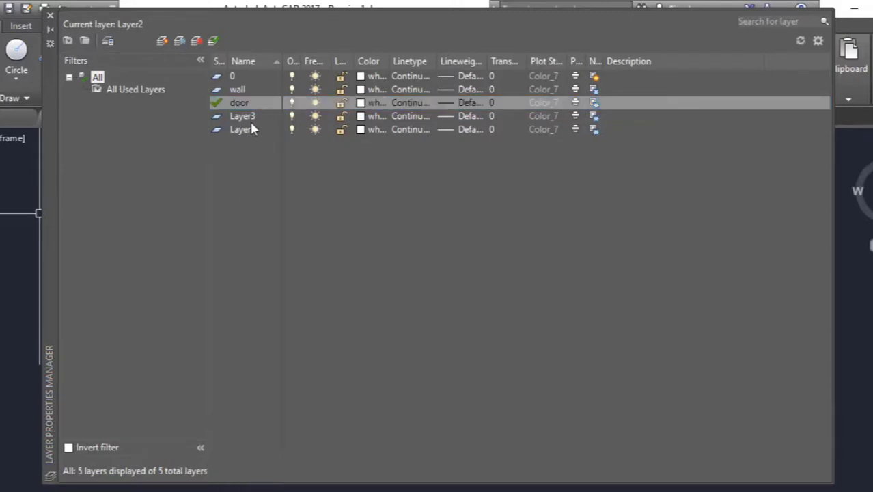
Rename Layer3 as window and make it the current layer
{"action": "left_click", "coordinate": [244, 118]}
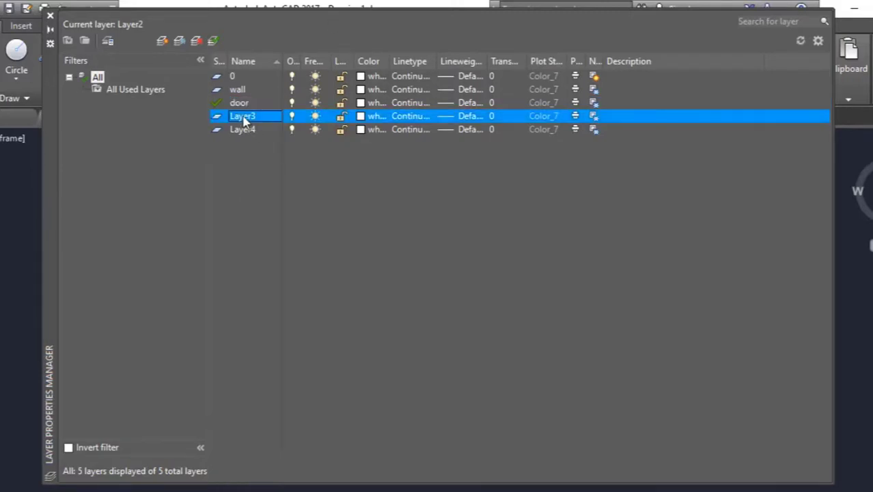
{"action": "left_click", "coordinate": [244, 117]}
{"action": "key", "text": "BackSpace"}
{"action": "key", "text": "BackSpace"}
{"action": "key", "text": "BackSpace"}
{"action": "key", "text": "BackSpace"}
{"action": "key", "text": "BackSpace"}
{"action": "type", "text": "window"}
{"action": "key", "text": "Return"}
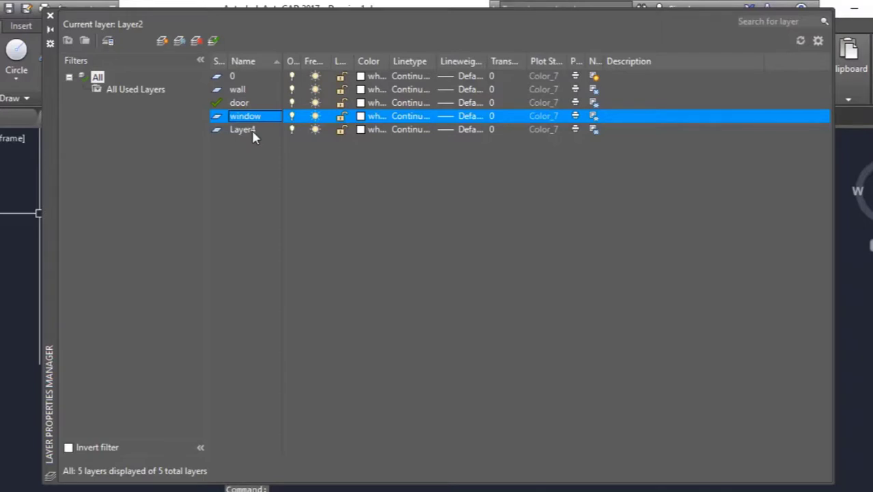
{"action": "key", "text": "alt+c"}
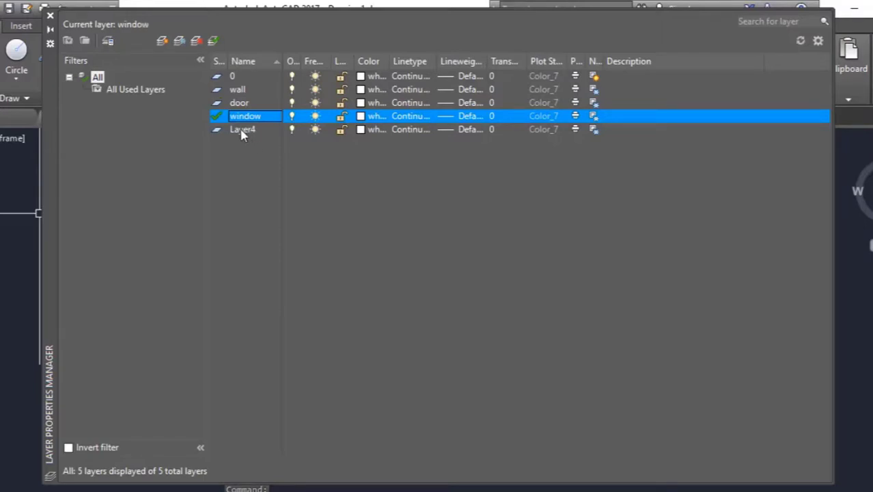
Make Layer4 the current layer and rename it as furniture
{"action": "left_click", "coordinate": [241, 134]}
{"action": "key", "text": "alt+c"}
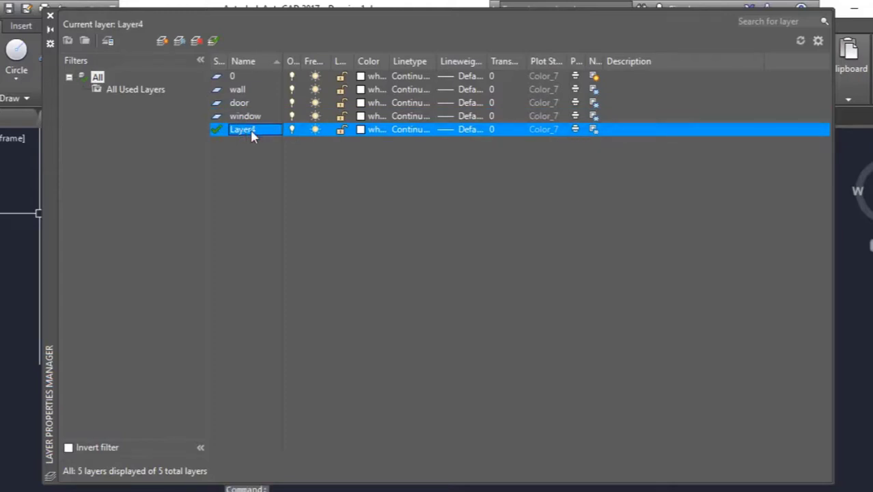
{"action": "left_click", "coordinate": [248, 130]}
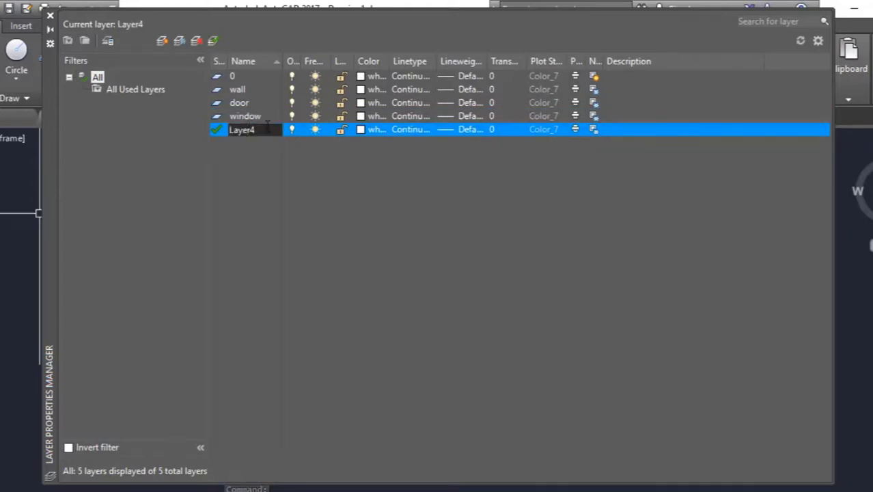
{"action": "key", "text": "BackSpace"}
{"action": "key", "text": "BackSpace"}
{"action": "key", "text": "BackSpace"}
{"action": "key", "text": "BackSpace"}
{"action": "key", "text": "BackSpace"}
{"action": "key", "text": "BackSpace"}
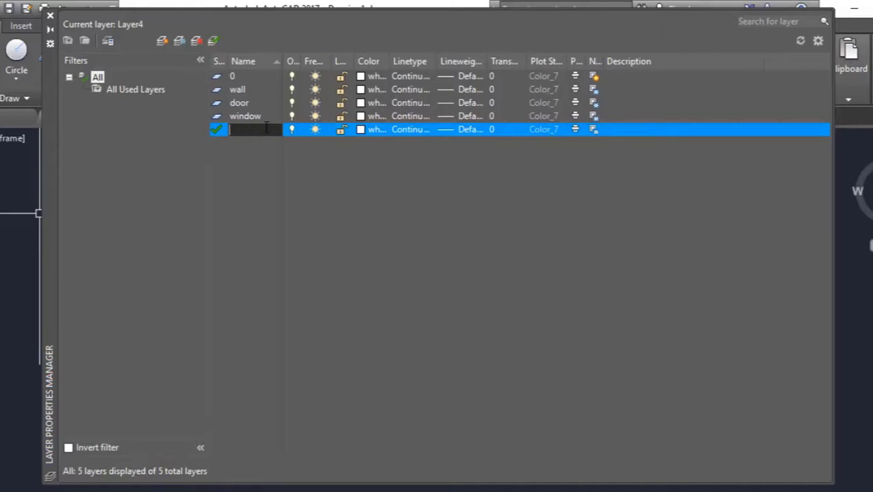
{"action": "type", "text": "furniture"}
{"action": "key", "text": "Return"}
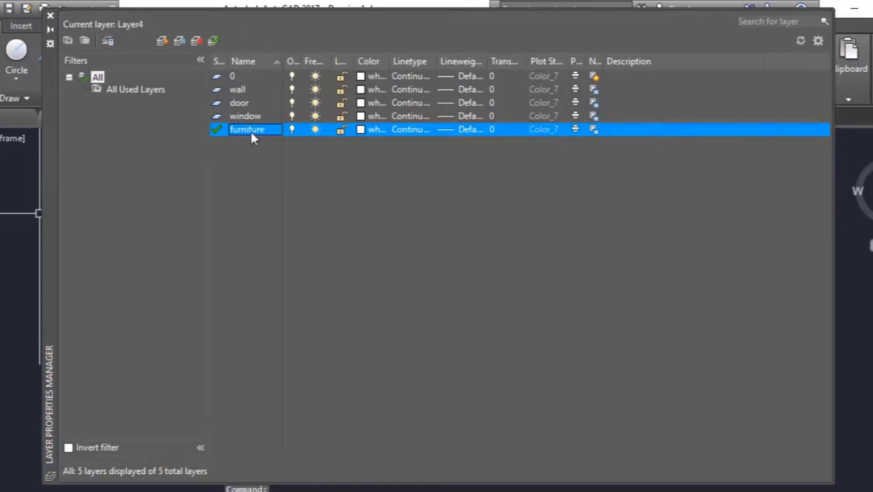
Toggle the wall layer's freeze and lock states on and off, and view its loaded linetypes
{"action": "left_click", "coordinate": [246, 89]}
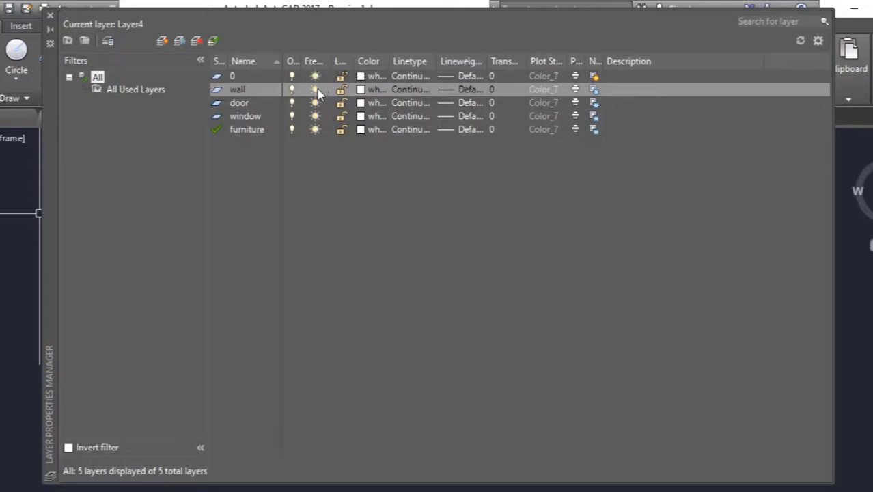
{"action": "left_click", "coordinate": [315, 91]}
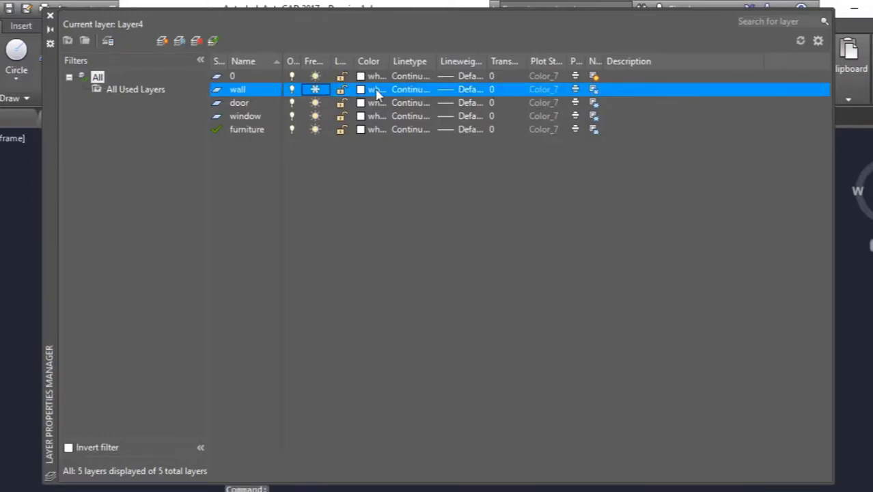
{"action": "left_click", "coordinate": [415, 89]}
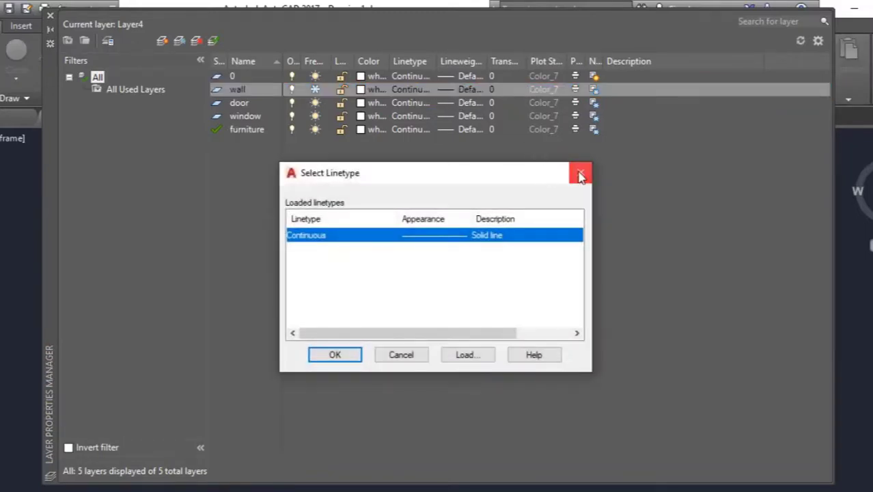
{"action": "left_click", "coordinate": [580, 175]}
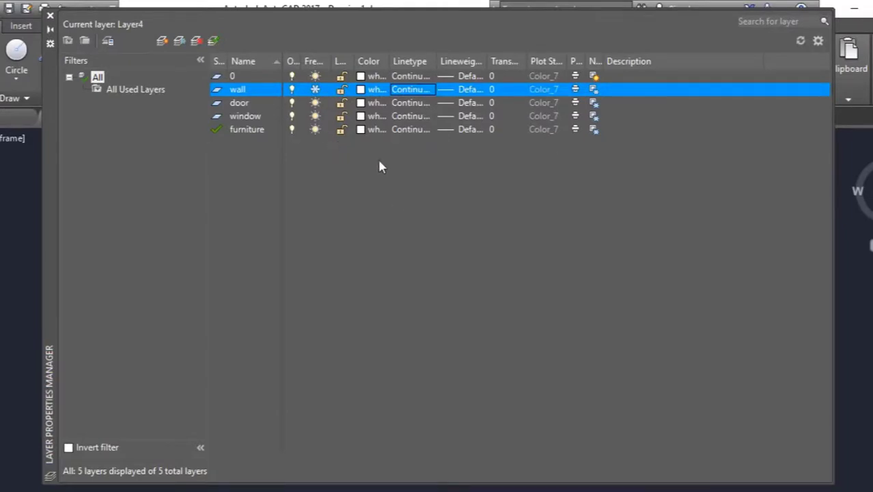
{"action": "left_click", "coordinate": [316, 92]}
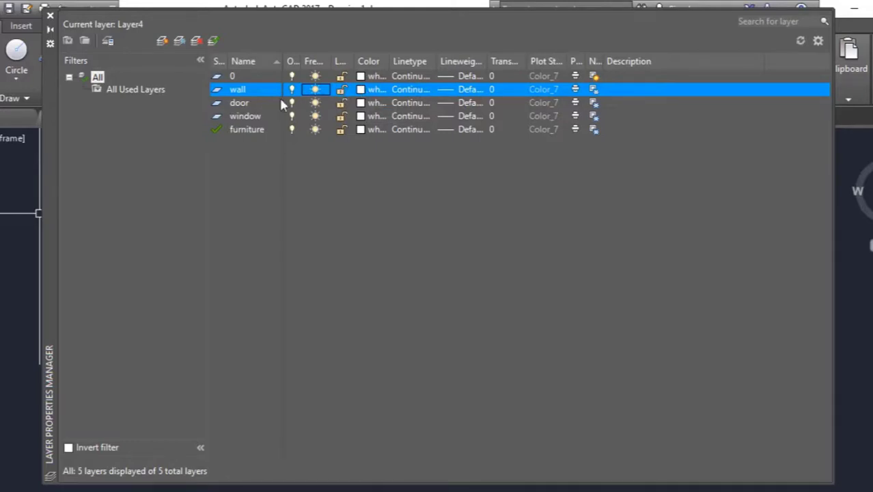
{"action": "left_click", "coordinate": [341, 90]}
{"action": "left_click", "coordinate": [341, 90]}
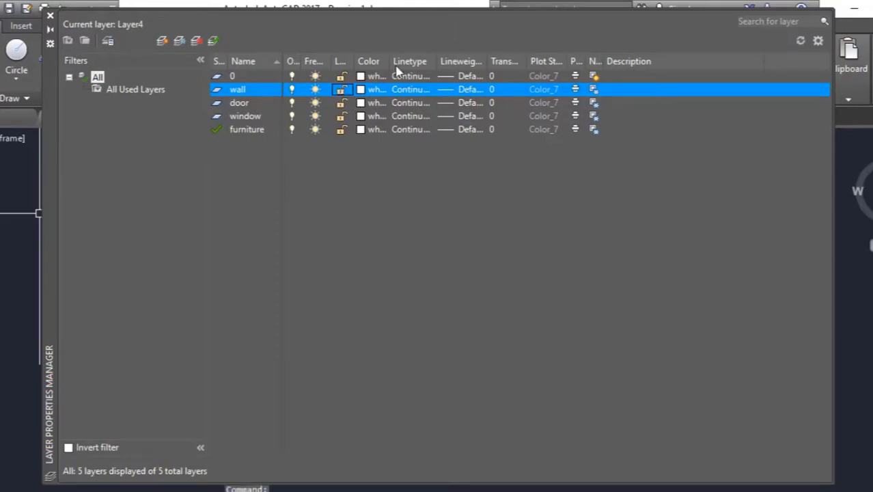
Set the wall layer's color to red, index color 10
{"action": "left_click", "coordinate": [360, 89]}
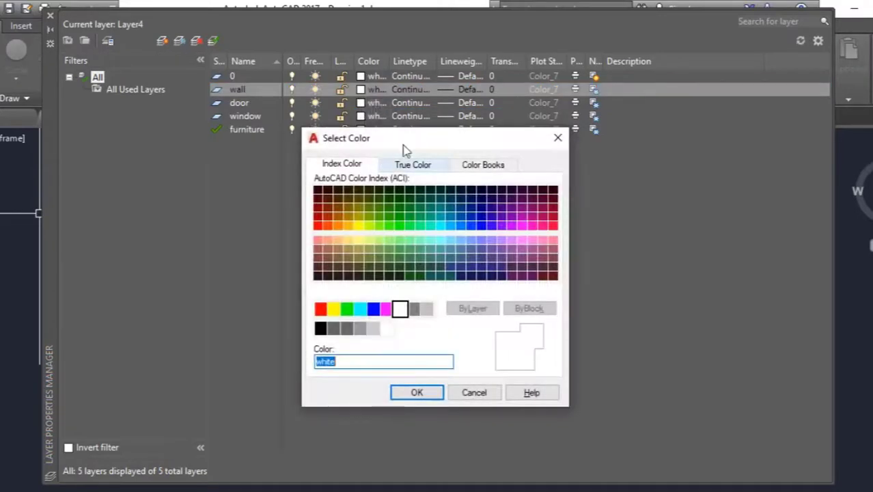
{"action": "left_click_drag", "start_coordinate": [441, 143], "coordinate": [430, 132]}
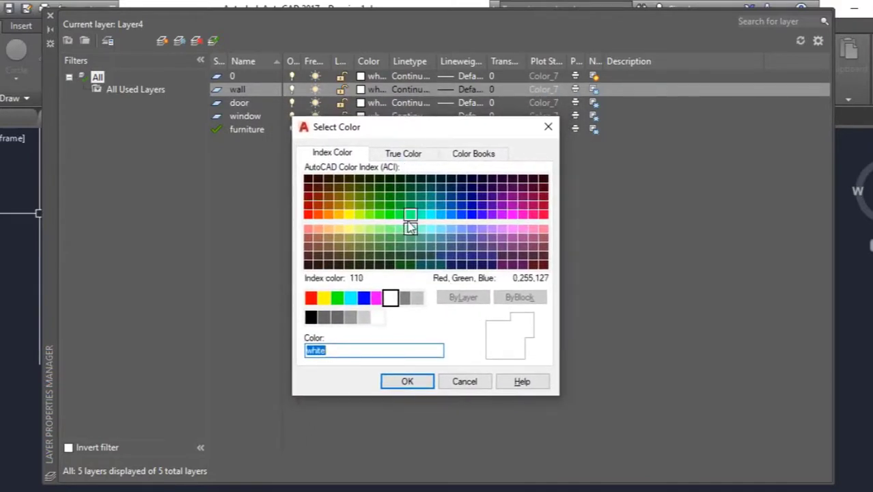
{"action": "left_click", "coordinate": [308, 214]}
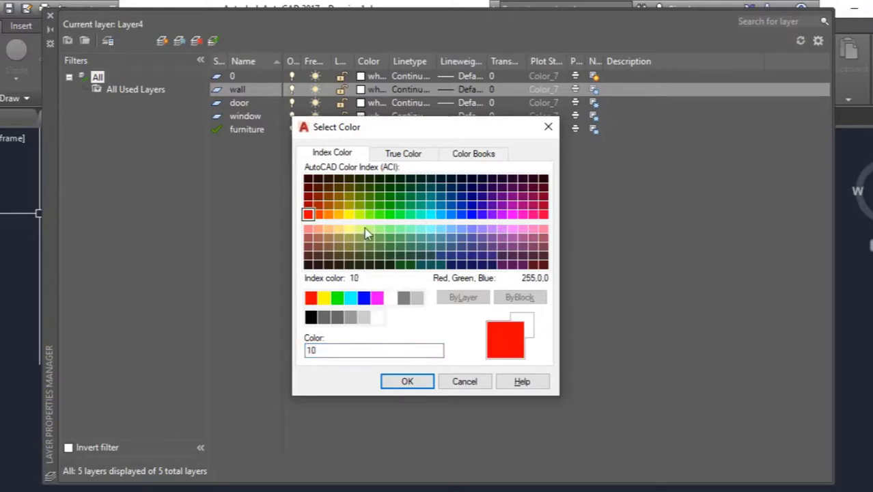
{"action": "left_click", "coordinate": [410, 380]}
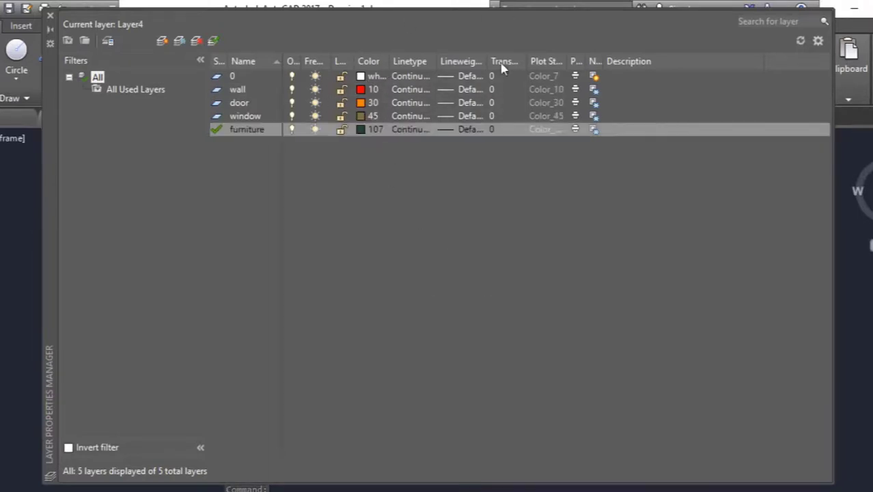
Examine the linetypes available to load for layer 0, then leave its linetype selection without choosing one
{"action": "left_click", "coordinate": [420, 76]}
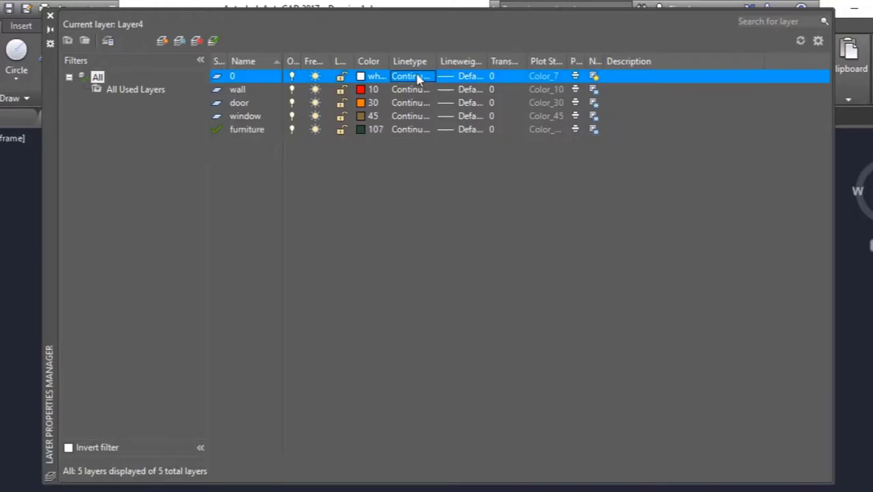
{"action": "left_click", "coordinate": [416, 79]}
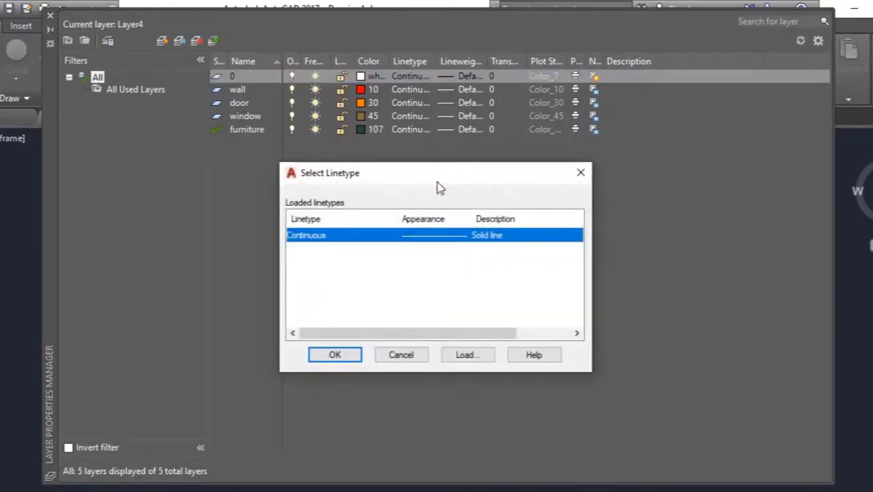
{"action": "left_click_drag", "start_coordinate": [433, 179], "coordinate": [438, 149]}
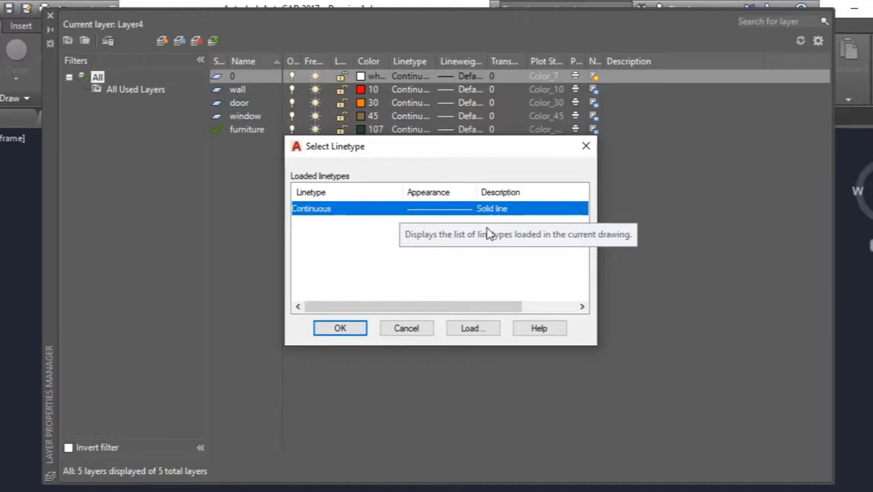
{"action": "left_click", "coordinate": [471, 330]}
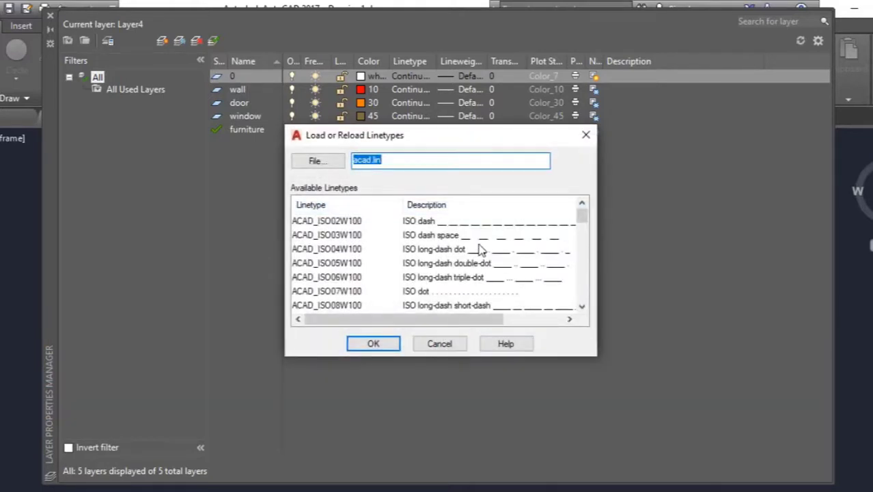
{"action": "scroll", "coordinate": [480, 247], "scroll_direction": "down", "scroll_amount": 12}
{"action": "scroll", "coordinate": [480, 248], "scroll_direction": "down", "scroll_amount": 1}
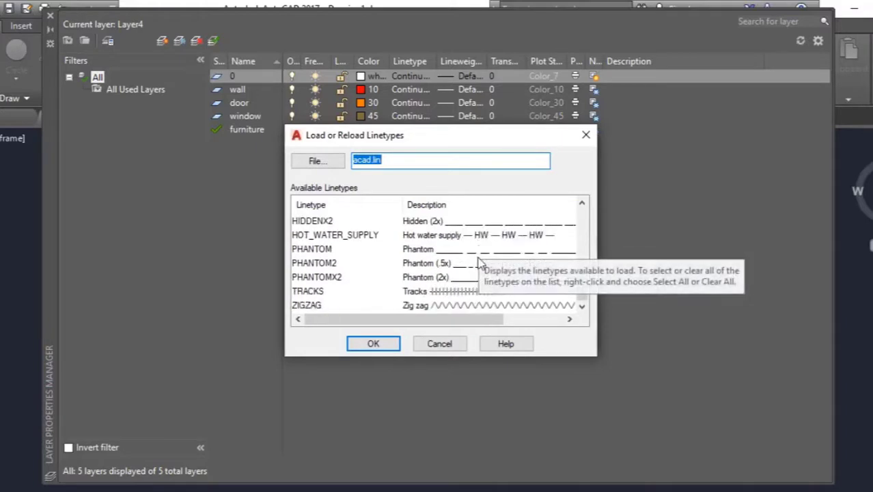
{"action": "scroll", "coordinate": [480, 290], "scroll_direction": "up", "scroll_amount": 11}
{"action": "scroll", "coordinate": [480, 290], "scroll_direction": "up", "scroll_amount": 2}
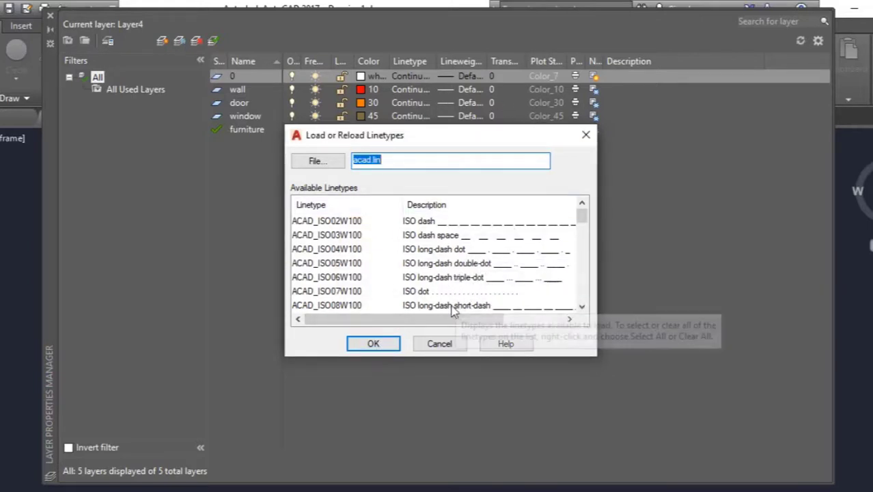
{"action": "left_click", "coordinate": [585, 134]}
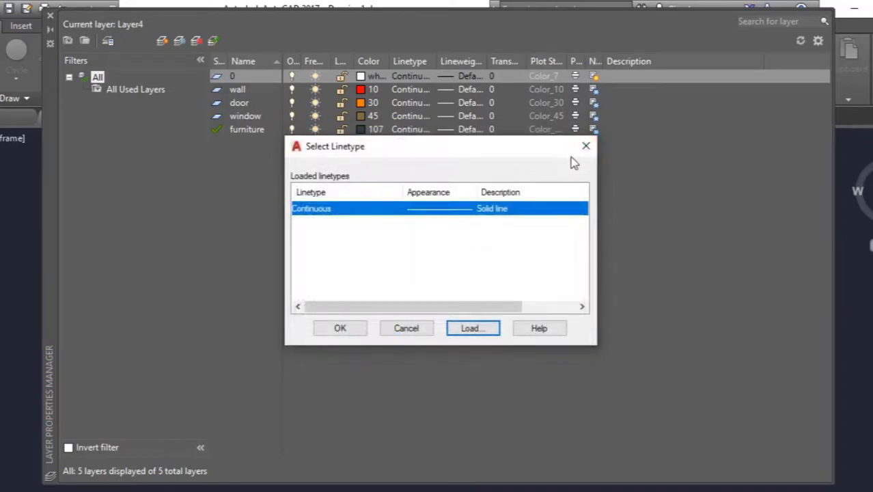
{"action": "left_click", "coordinate": [585, 147]}
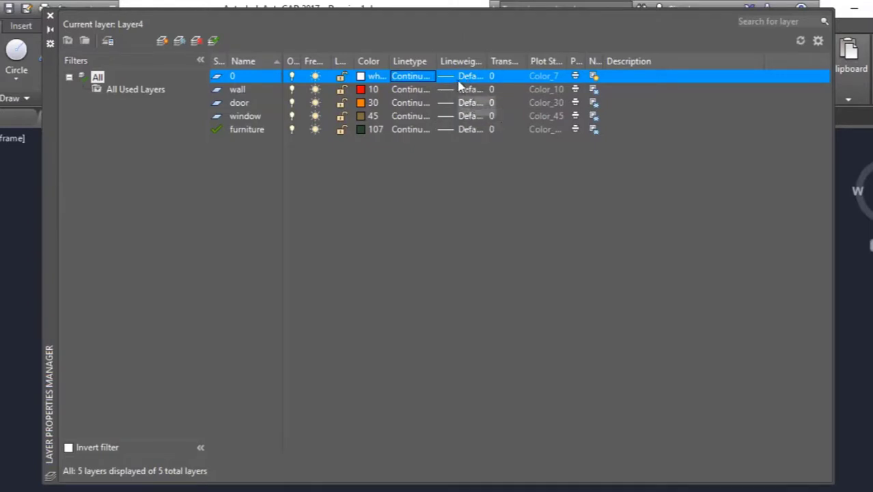
Review the available lineweights for layer 0 and keep the Default lineweight
{"action": "left_click", "coordinate": [460, 77]}
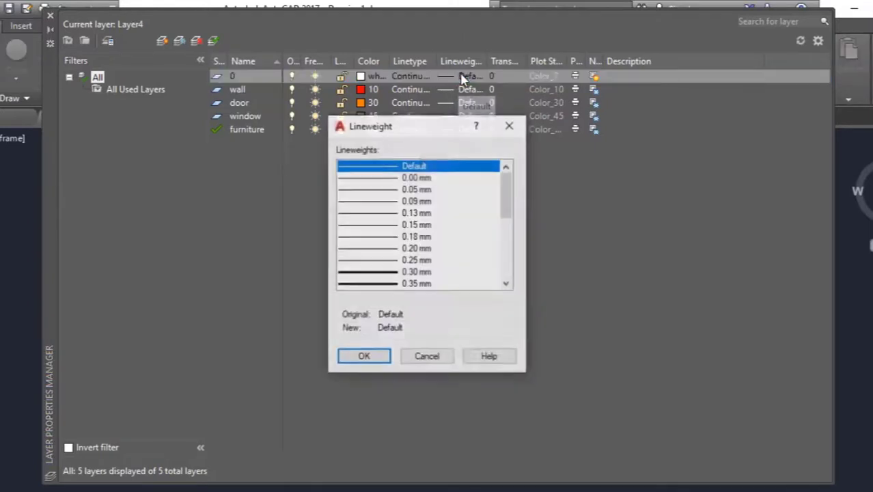
{"action": "left_click_drag", "start_coordinate": [429, 129], "coordinate": [447, 130]}
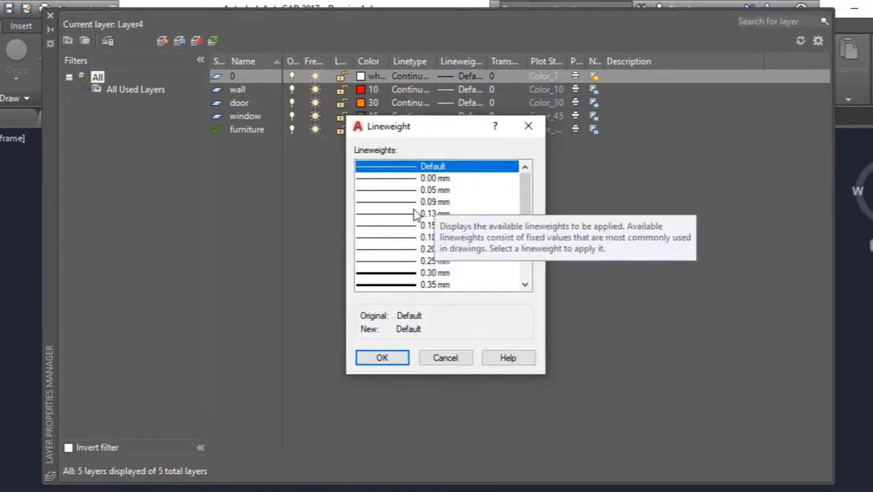
{"action": "scroll", "coordinate": [460, 233], "scroll_direction": "down", "scroll_amount": 1}
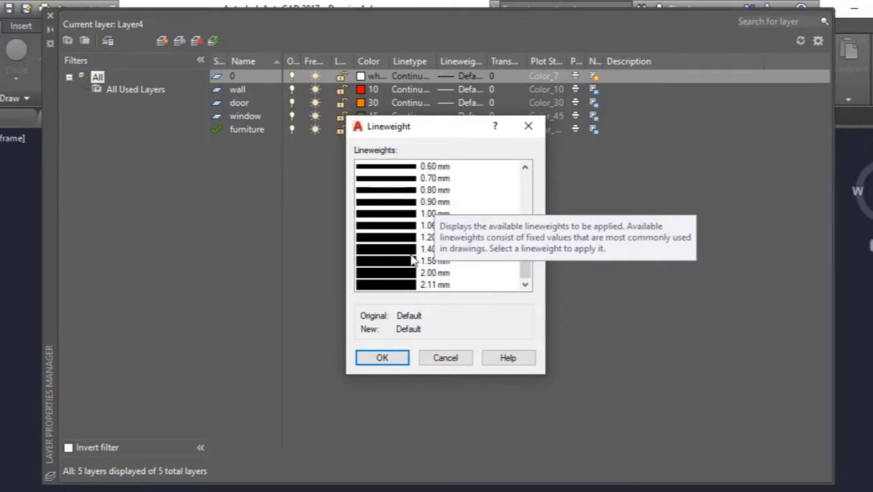
{"action": "scroll", "coordinate": [411, 261], "scroll_direction": "up", "scroll_amount": 3}
{"action": "scroll", "coordinate": [411, 260], "scroll_direction": "up", "scroll_amount": 2}
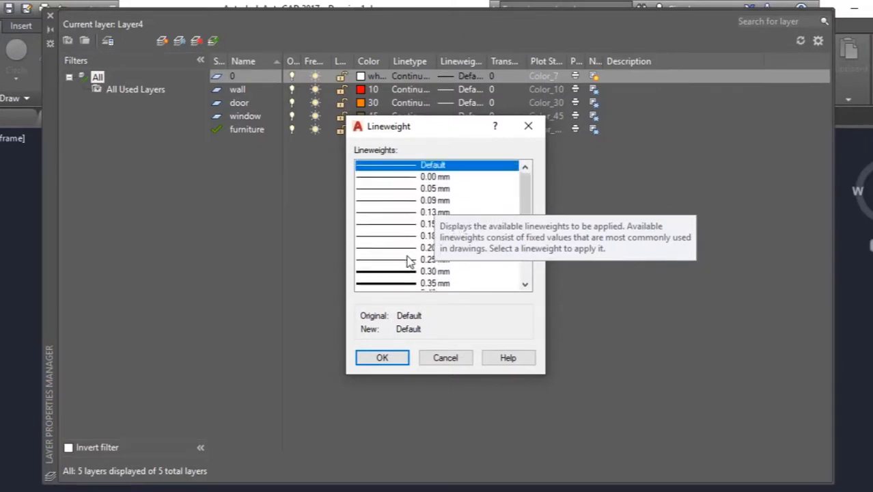
{"action": "left_click", "coordinate": [396, 354]}
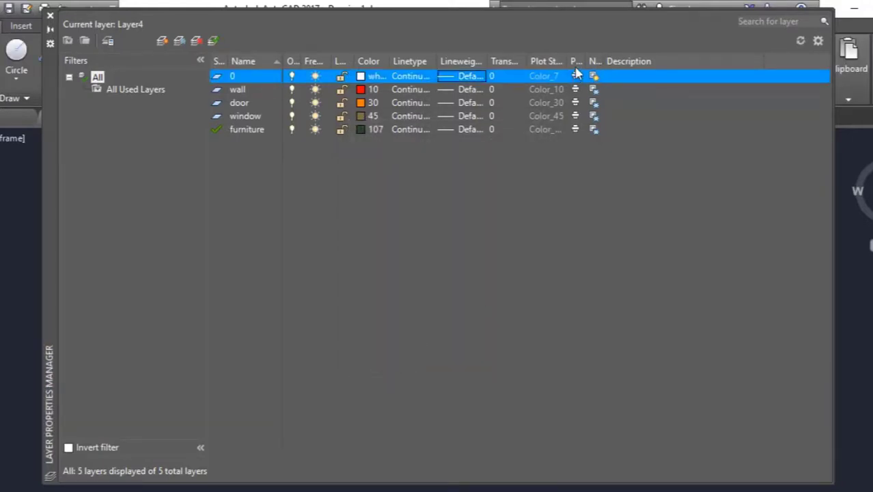
Close the Layer Properties Manager and make the wall layer current
{"action": "left_click", "coordinate": [367, 90]}
{"action": "left_click", "coordinate": [564, 117]}
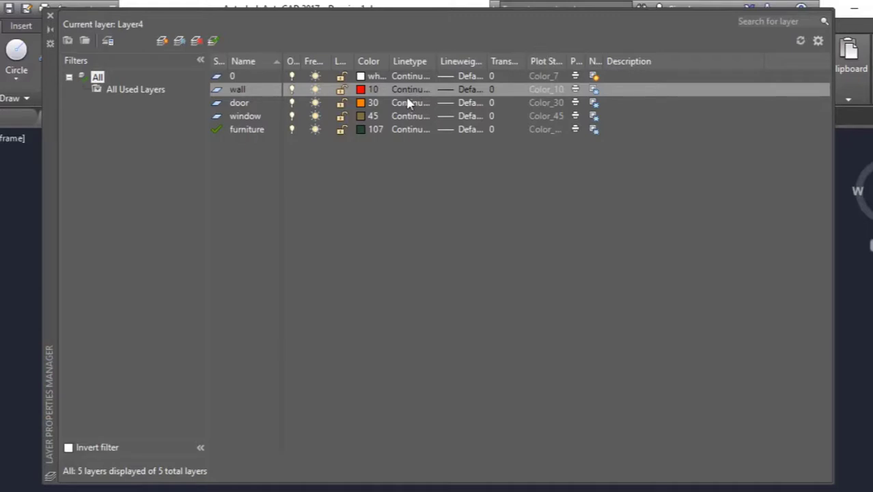
{"action": "left_click", "coordinate": [255, 77]}
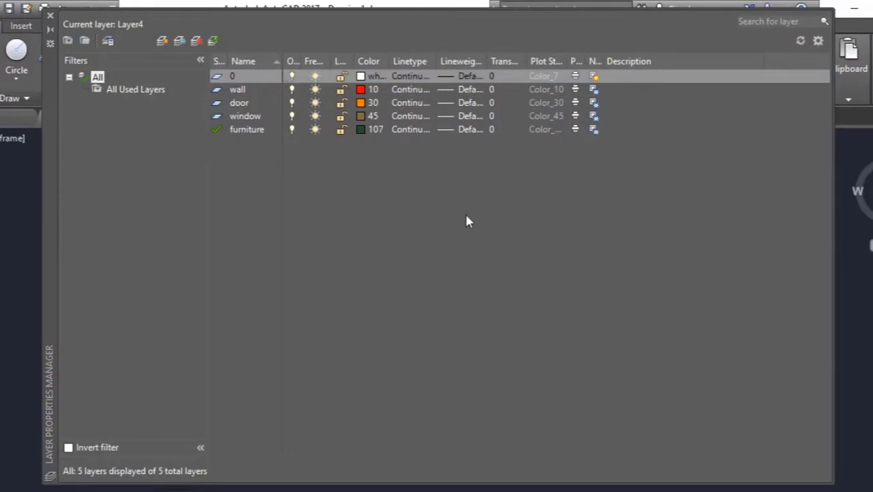
{"action": "left_click", "coordinate": [50, 15]}
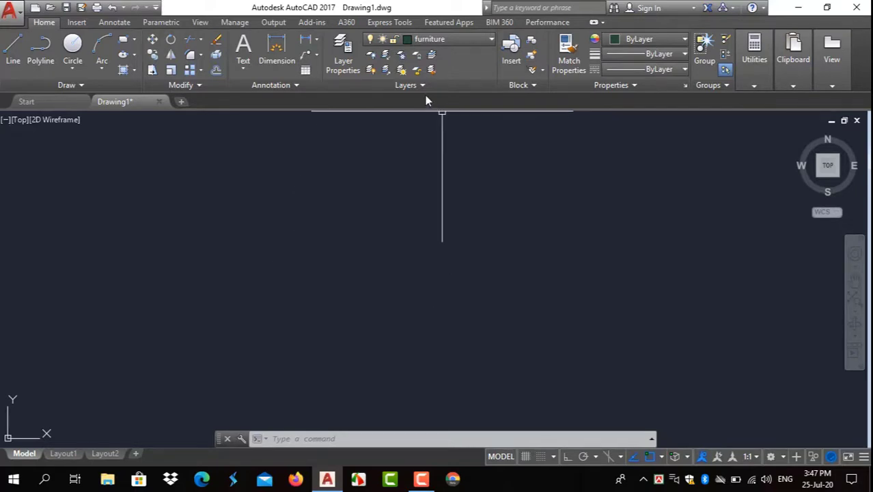
{"action": "left_click", "coordinate": [488, 40]}
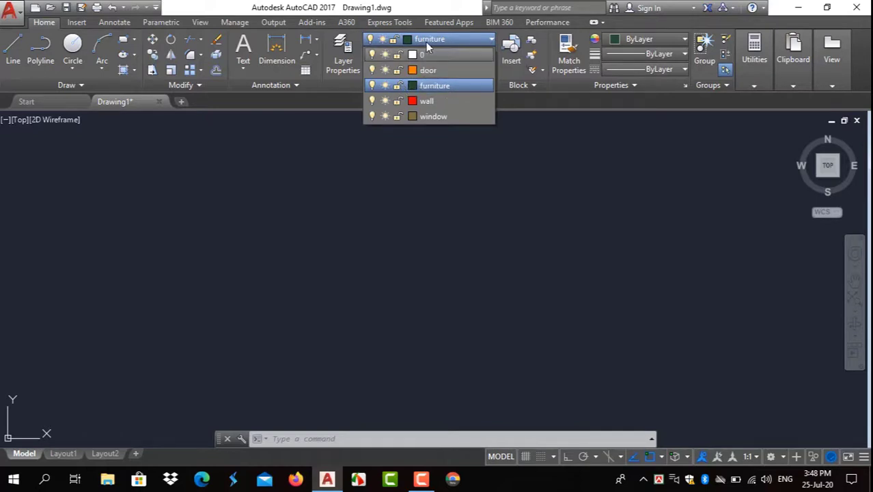
{"action": "left_click", "coordinate": [433, 101]}
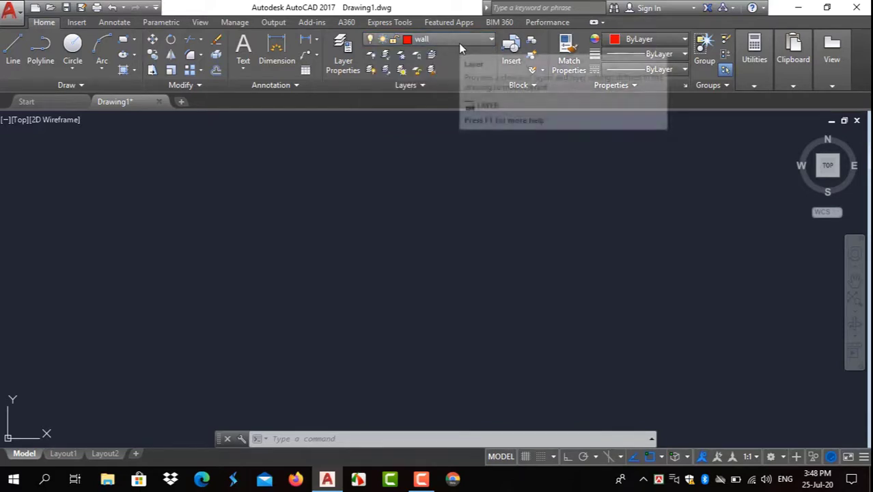
Draw a roughly horizontal test line on the wall layer across the middle of the drawing area, and erase it
{"action": "left_click", "coordinate": [13, 49]}
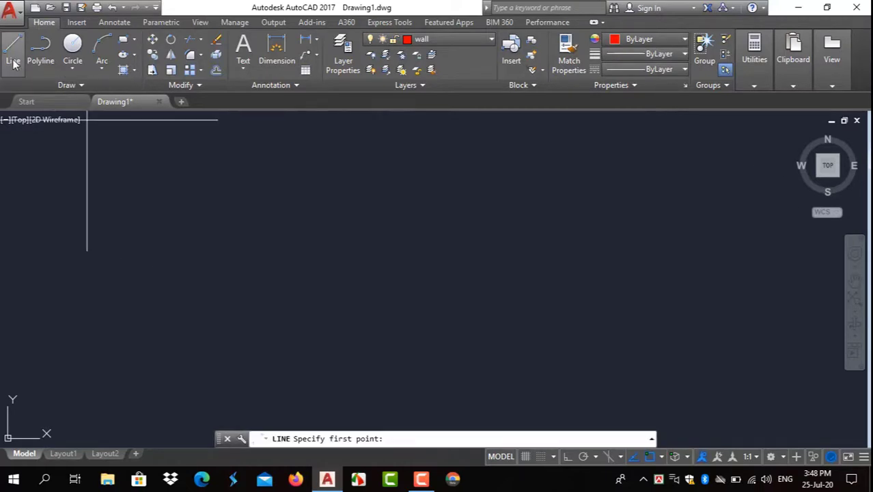
{"action": "left_click", "coordinate": [301, 241]}
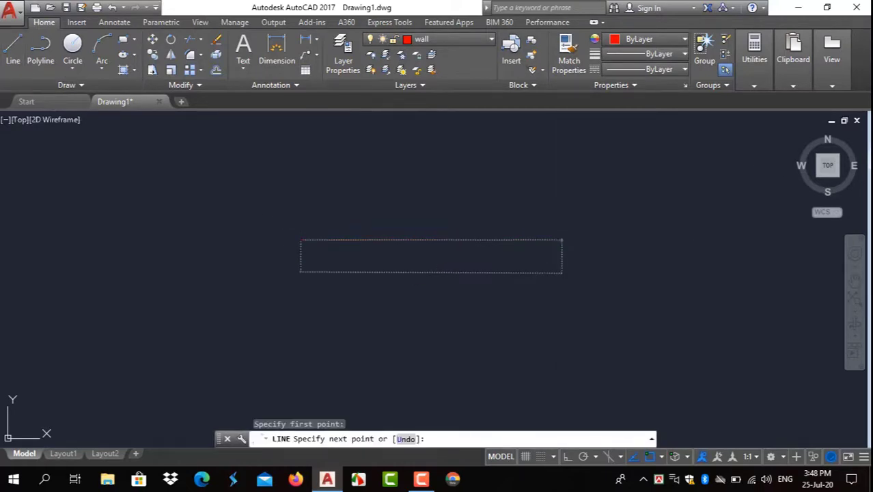
{"action": "left_click", "coordinate": [561, 240]}
{"action": "key", "text": "Return"}
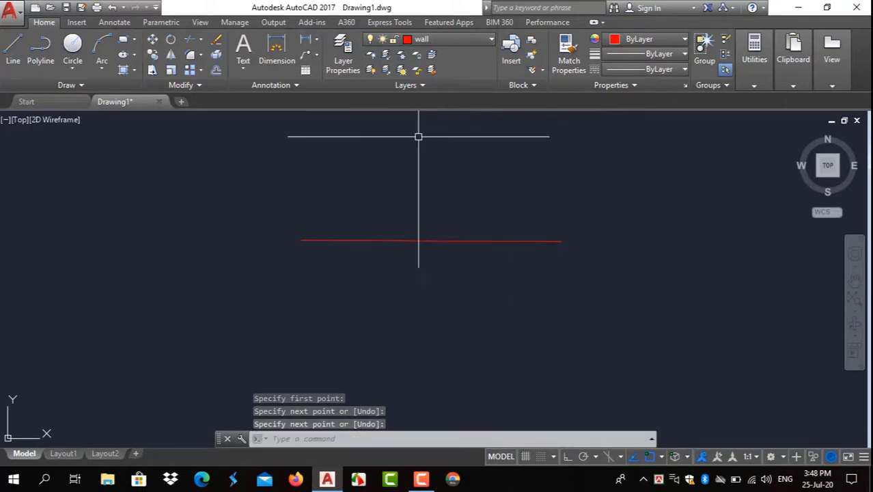
{"action": "left_click", "coordinate": [454, 242]}
{"action": "key", "text": "Delete"}
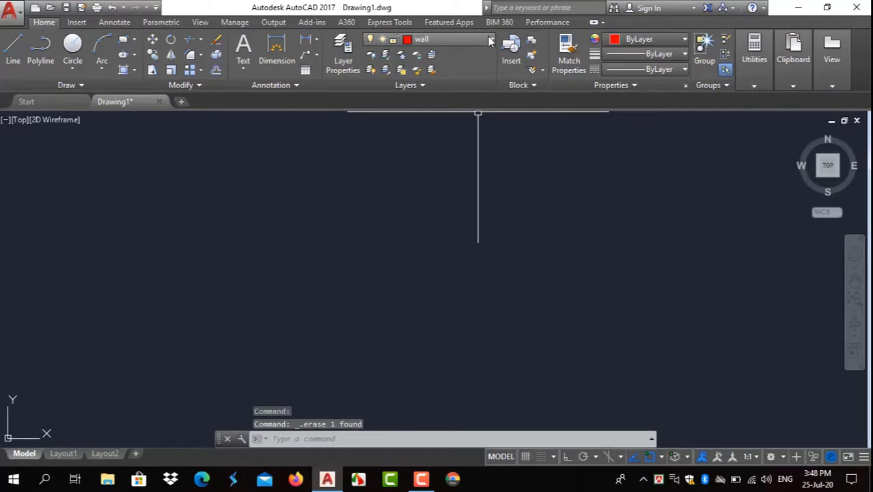
{"action": "left_click", "coordinate": [489, 40]}
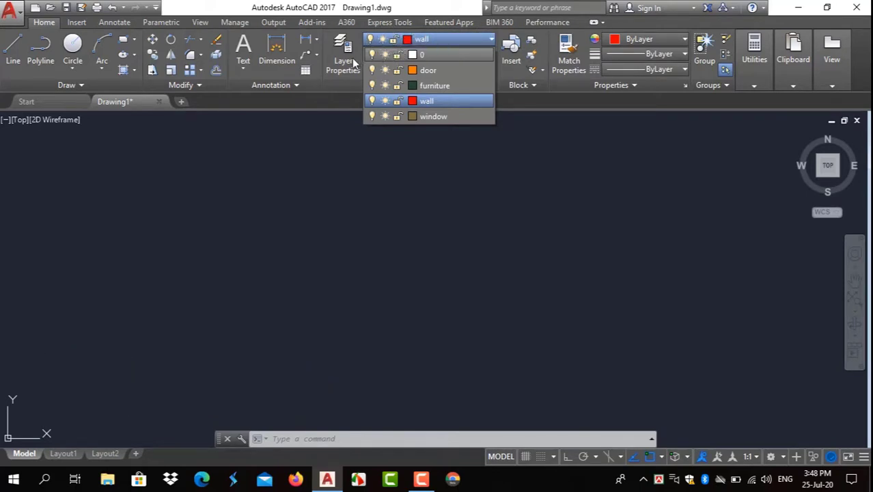
{"action": "left_click", "coordinate": [485, 41]}
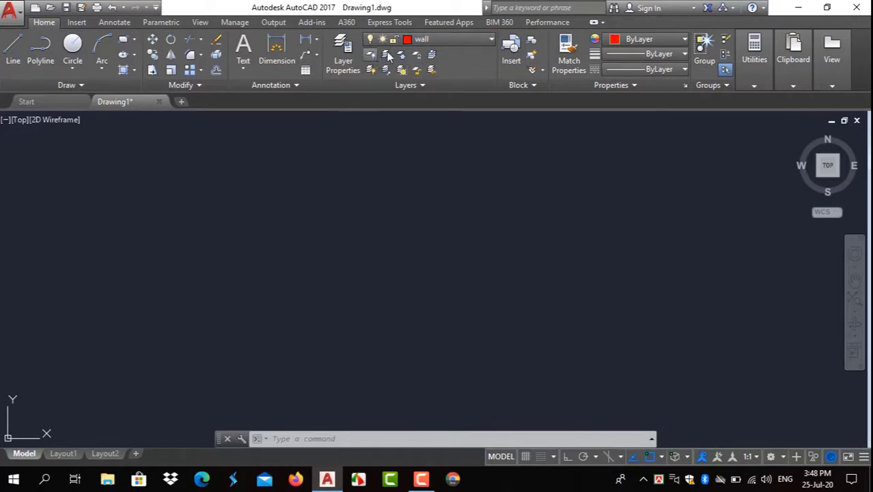